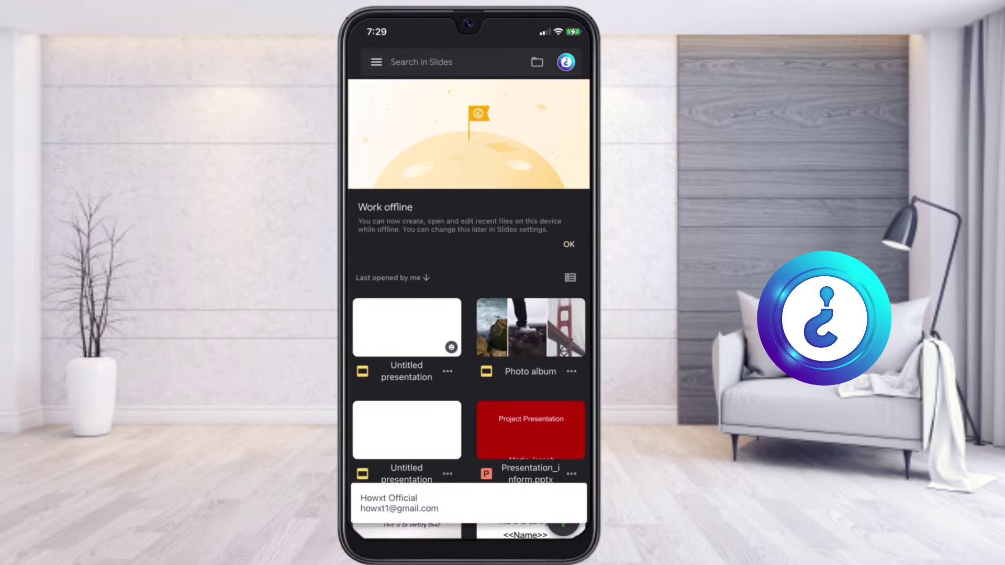
Check the signed-in Google accounts, and create a new presentation named "Test"
left_click(569, 68)
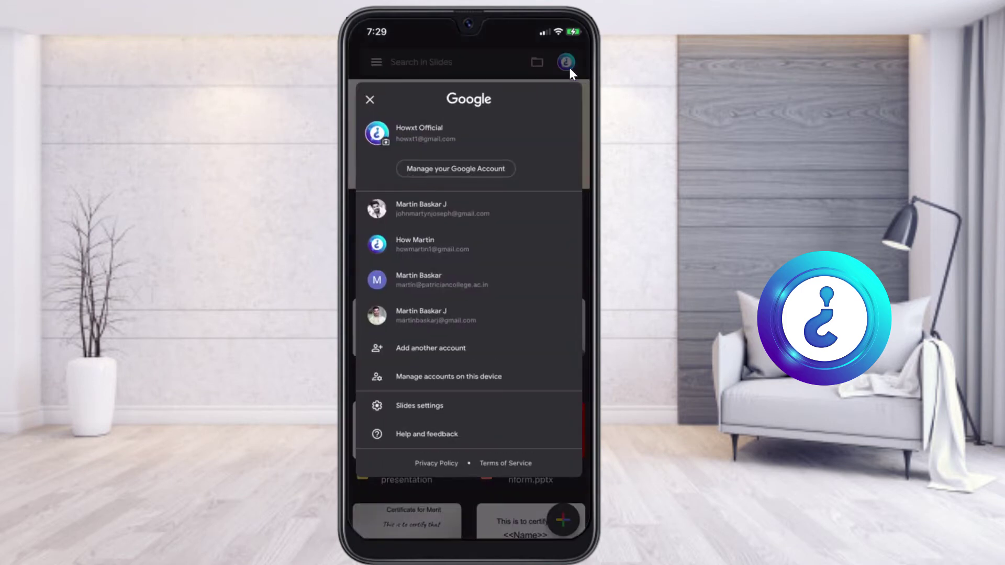
left_click(569, 68)
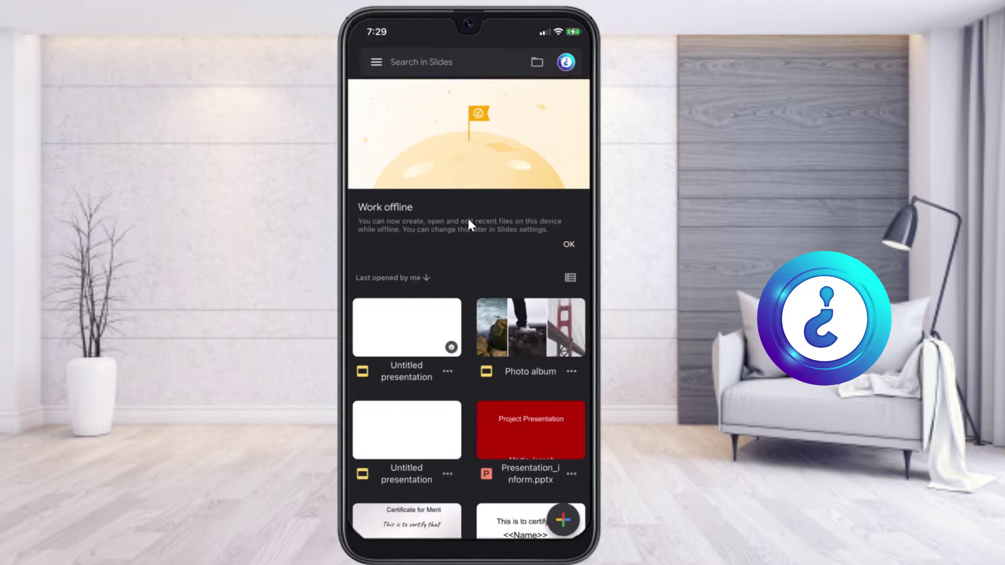
left_click(562, 520)
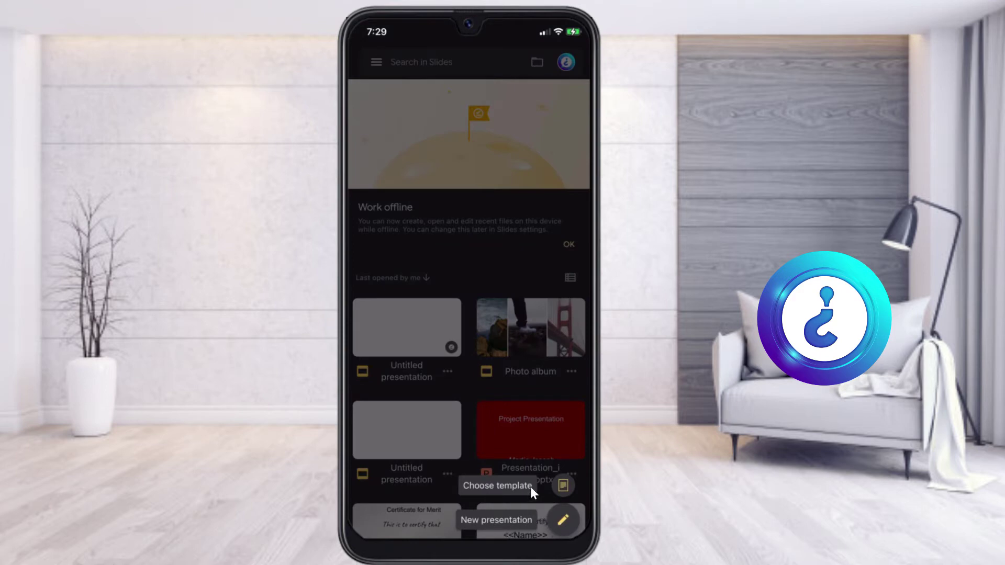
left_click(560, 526)
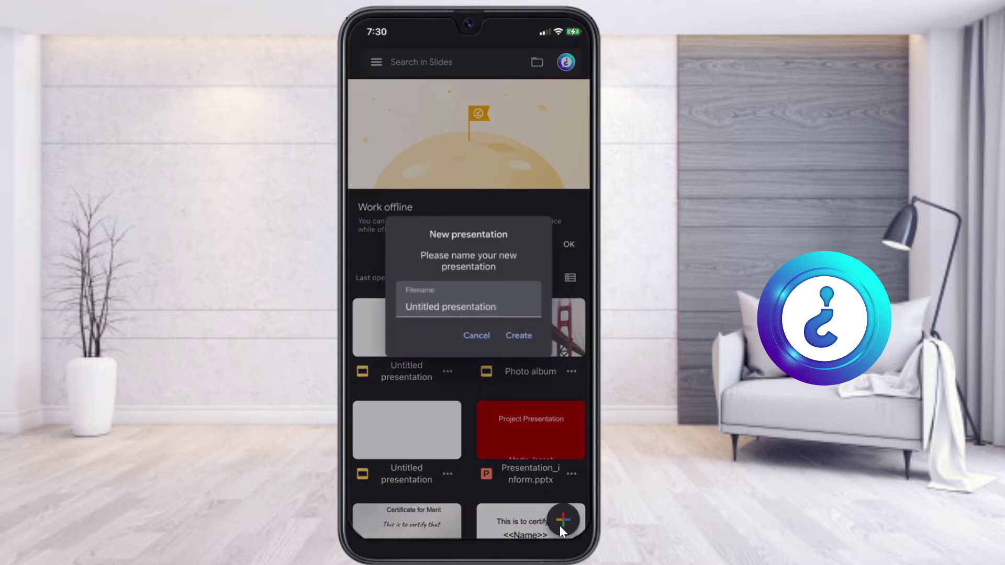
key("BackSpace")
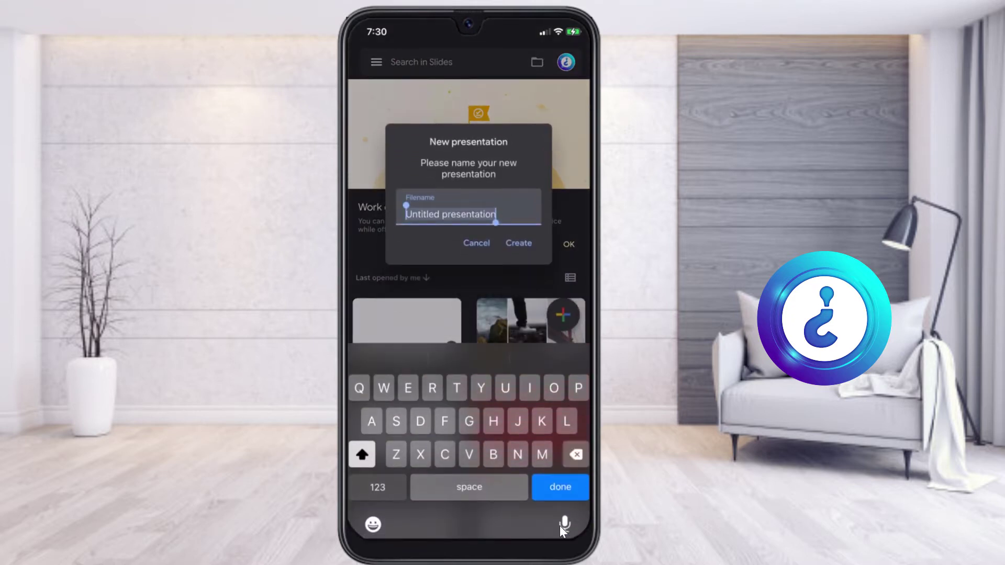
type("Test")
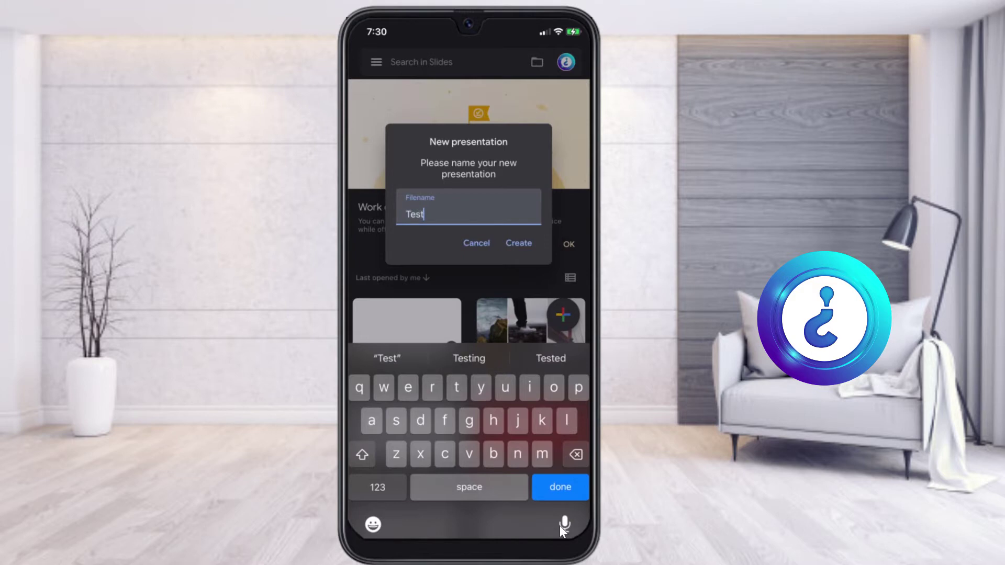
key("Return")
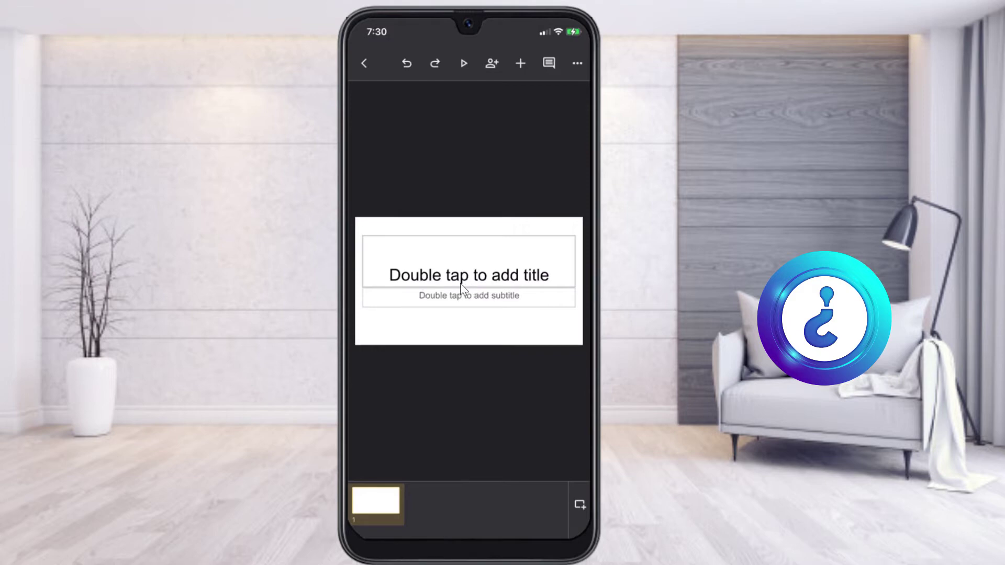
Enter "Howxt" as the title of the first slide and leave text editing
double_click(507, 278)
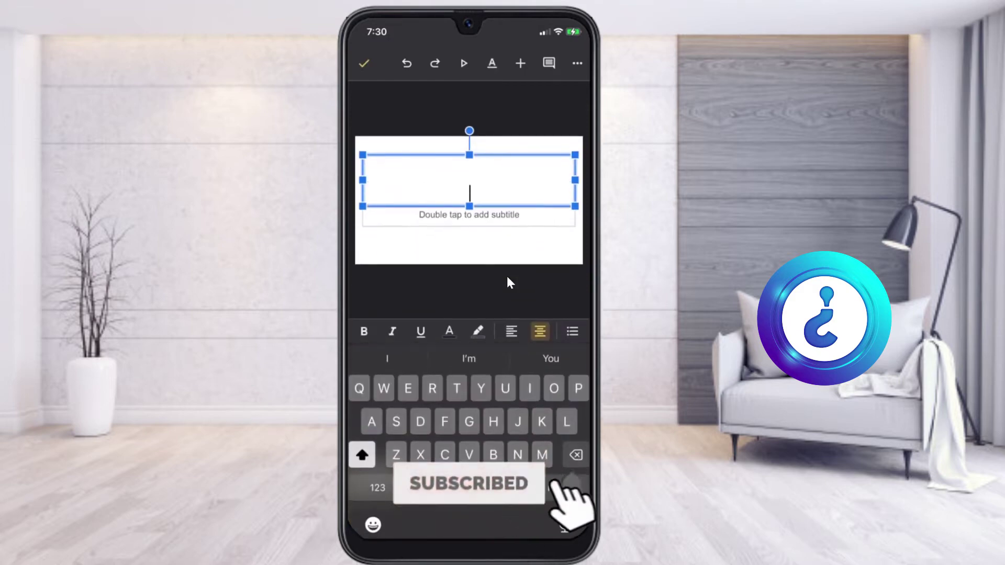
type("Howxt")
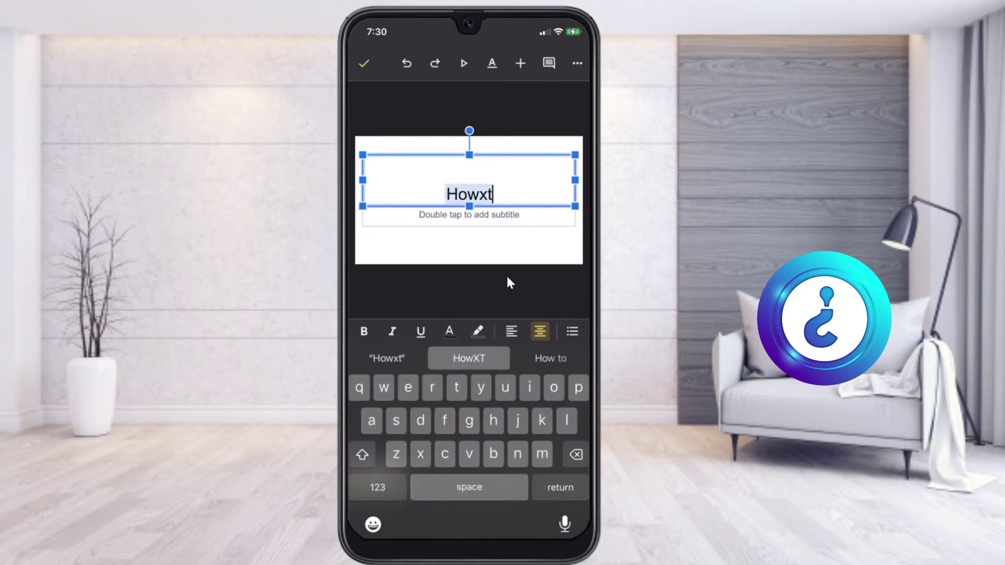
left_click(508, 278)
left_click(507, 278)
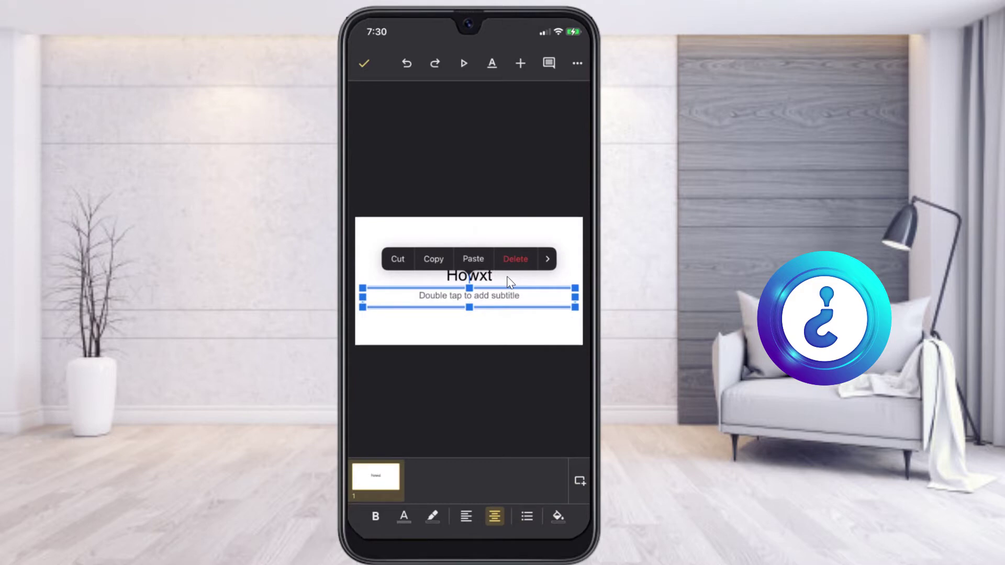
Select the title "Howxt" and examine the formatting options offered for it, including the text color choices
left_click(508, 279)
left_click(508, 279)
left_click(507, 279)
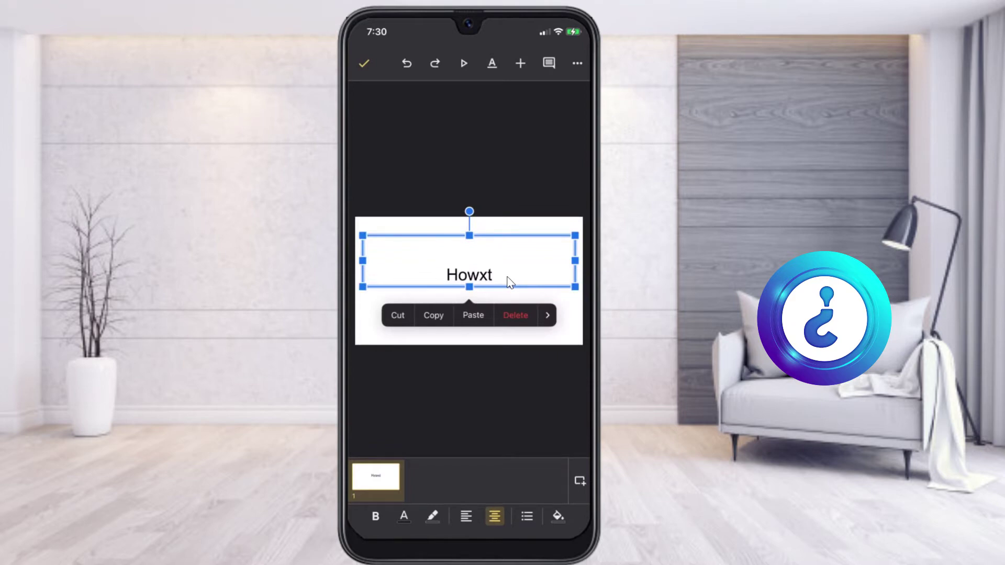
left_click(492, 63)
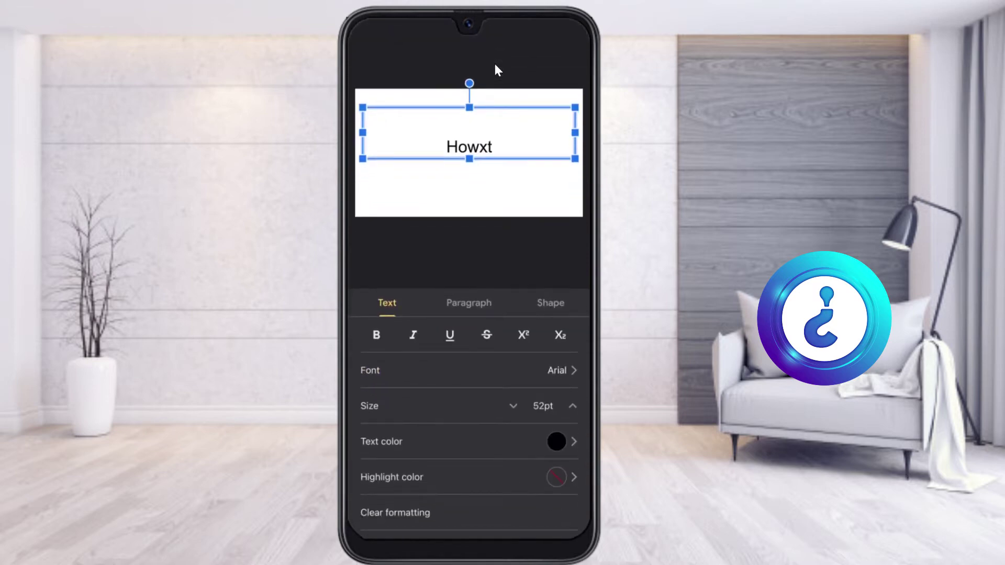
left_click(466, 306)
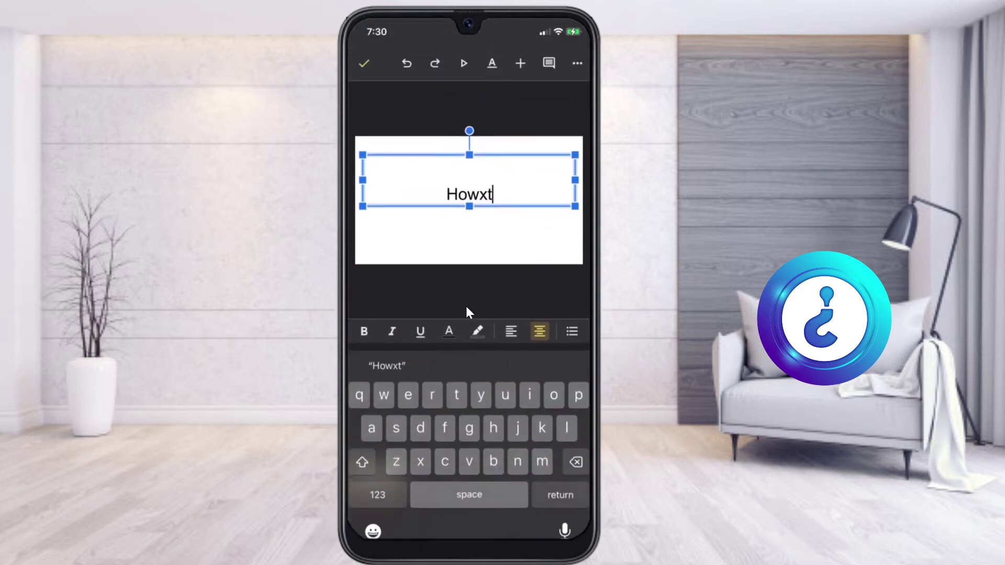
left_click(468, 194)
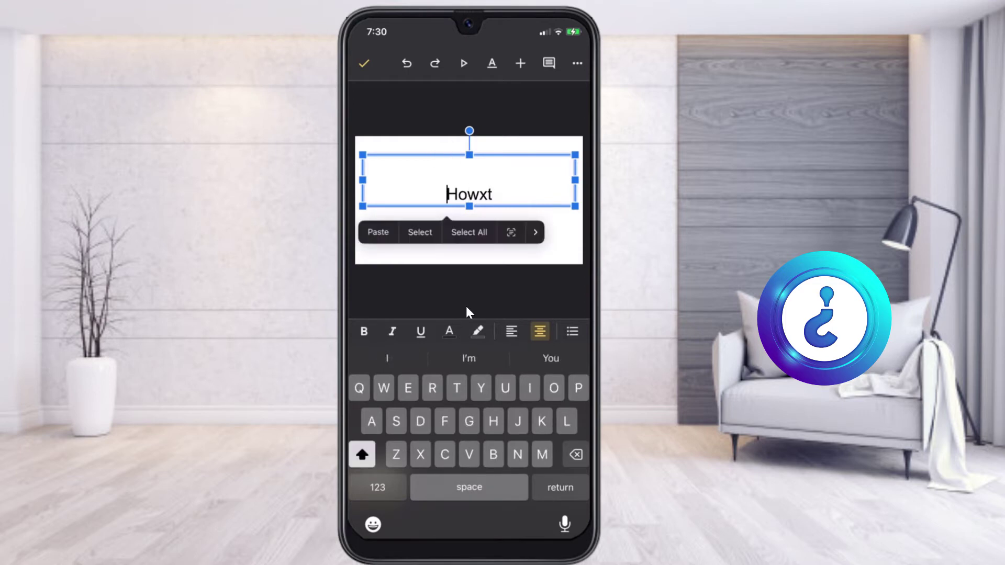
left_click(469, 232)
left_click(491, 63)
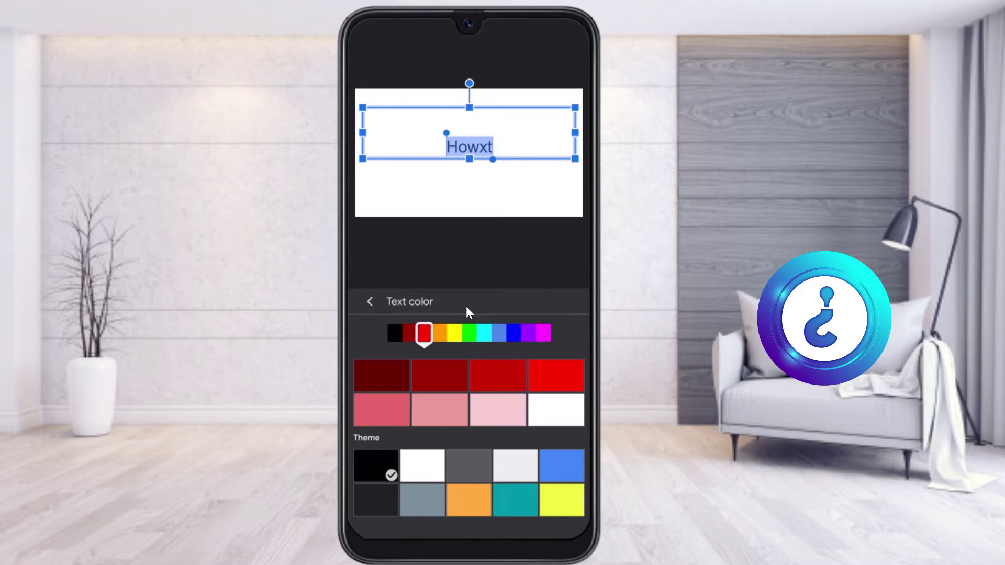
left_click(465, 306)
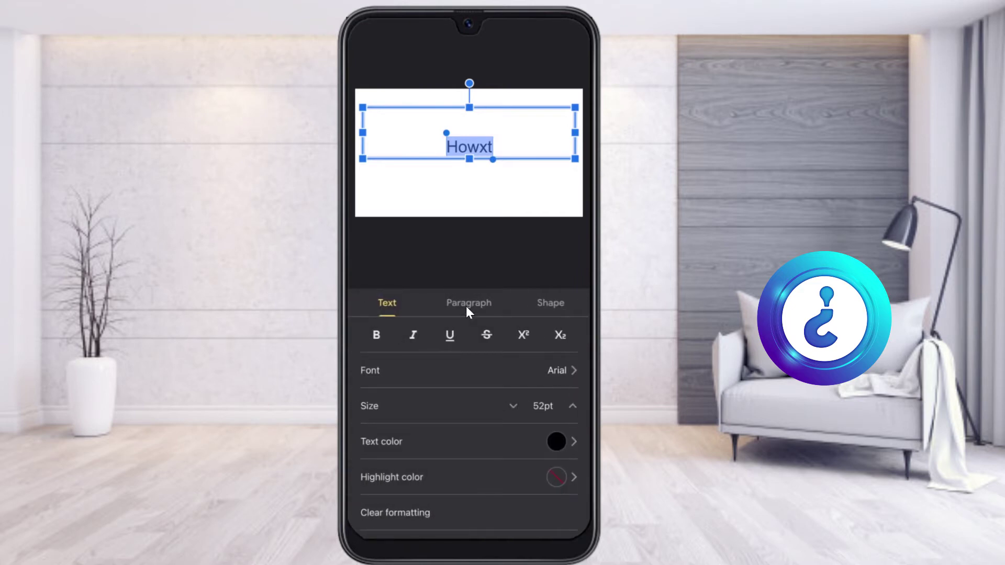
left_click(465, 306)
left_click(466, 307)
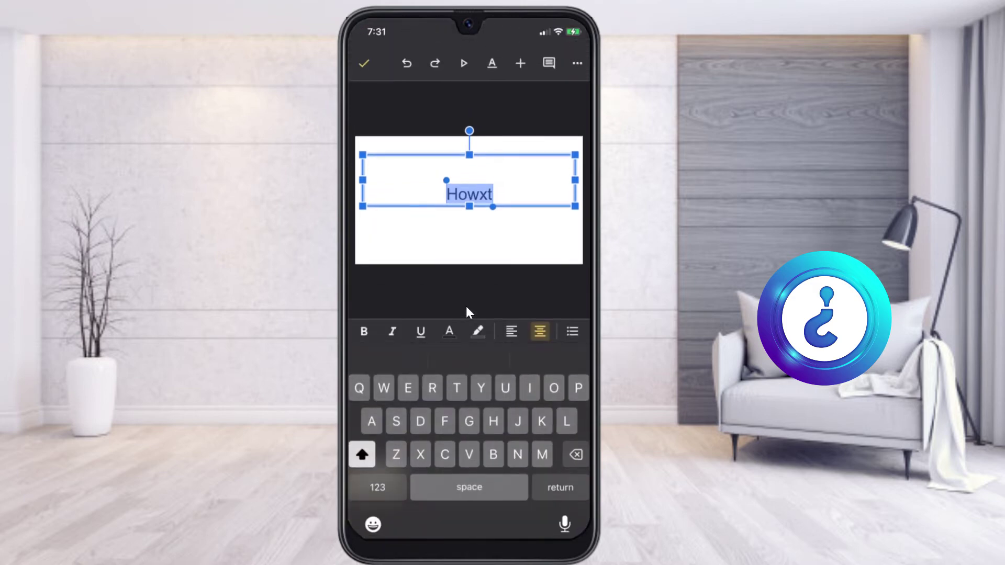
left_click(466, 308)
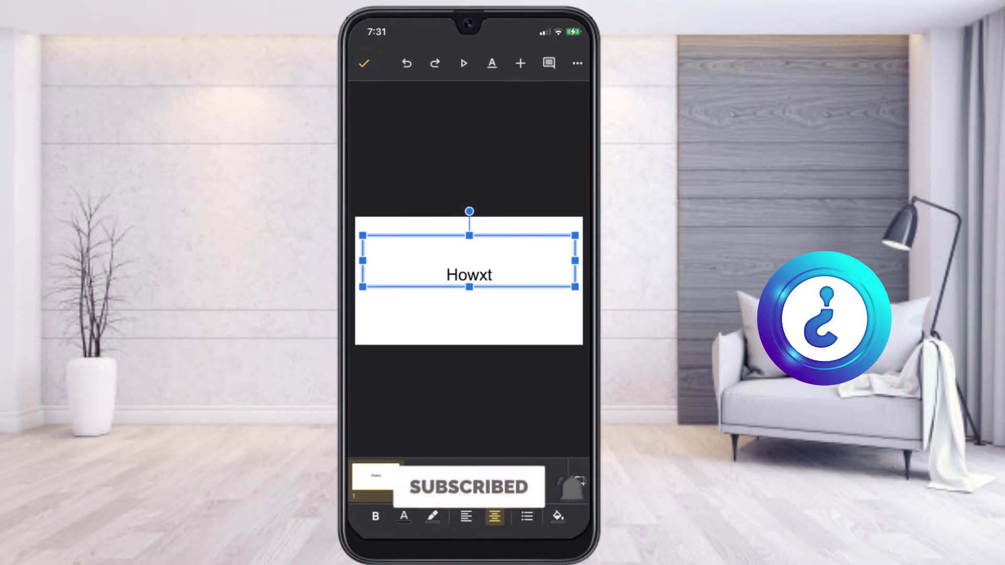
Add a second slide with a title and two columns, and insert a picture from the device's photos into its left column
left_click(579, 481)
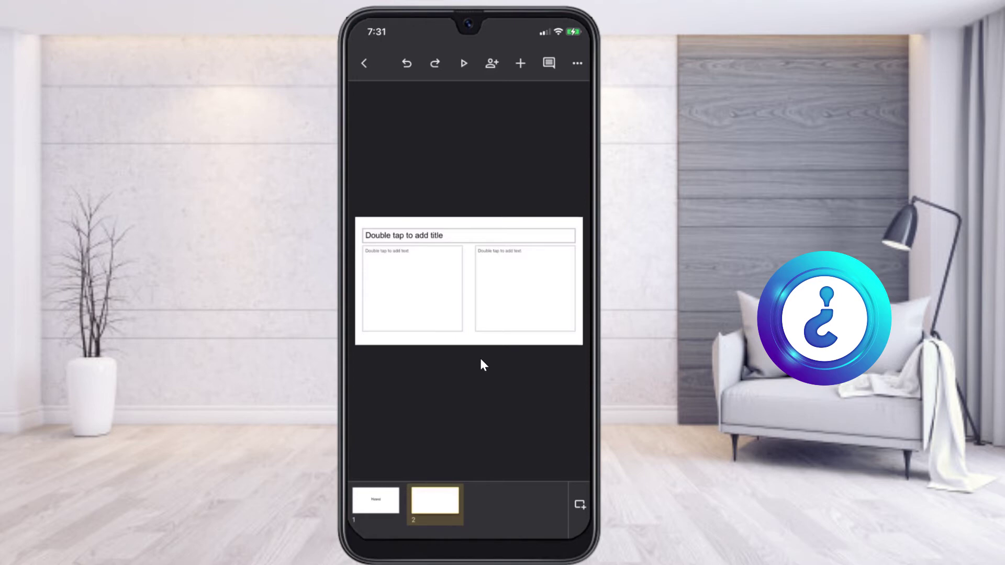
left_click(398, 281)
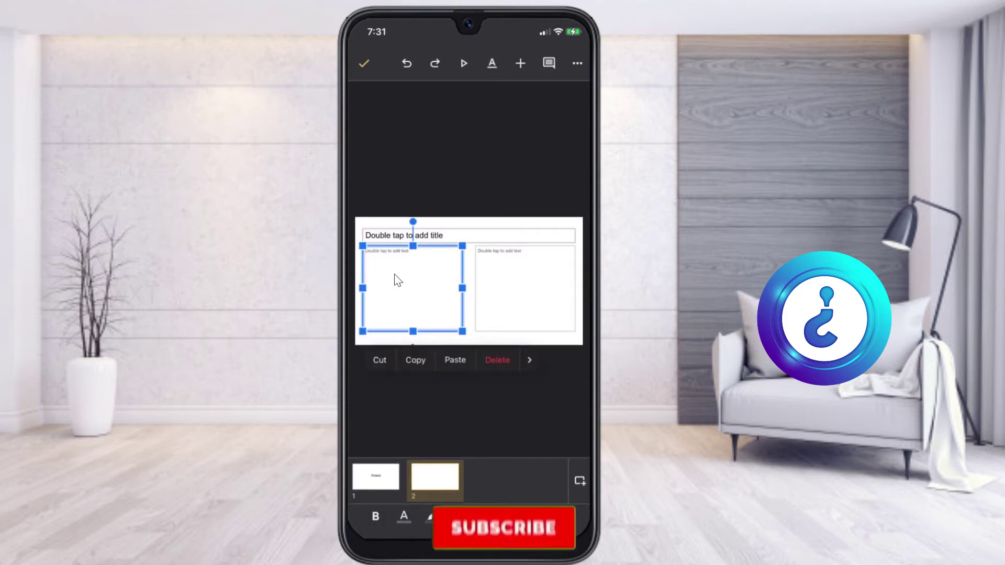
left_click(521, 63)
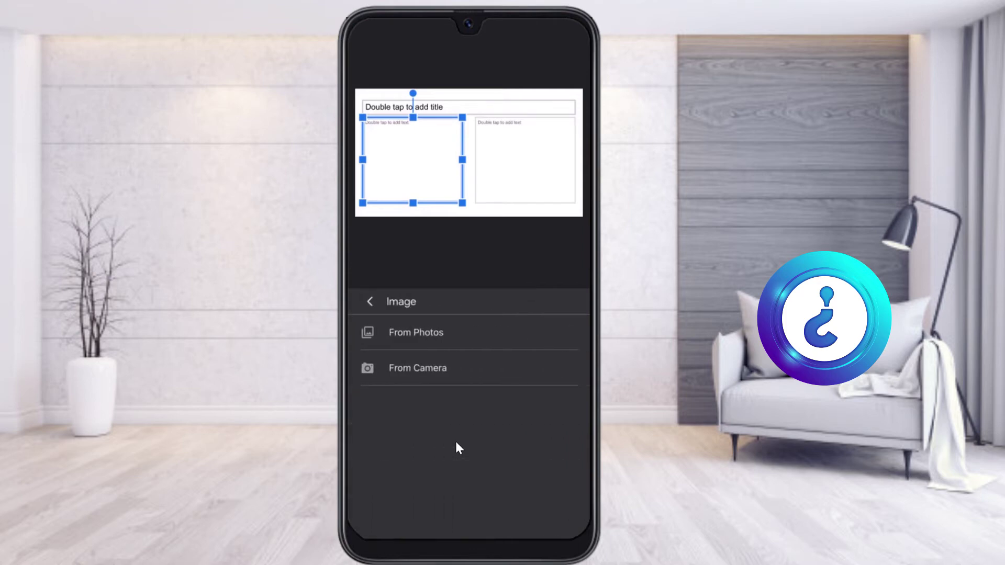
left_click(458, 344)
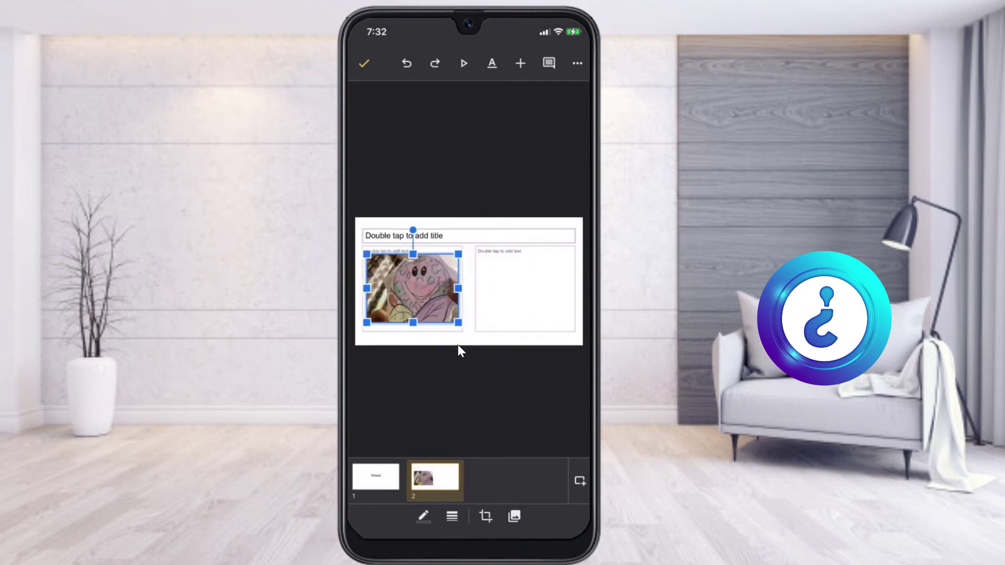
Enter the sample text "Hhgshgsghdfgghsh" in the right column of the second slide
type("H")
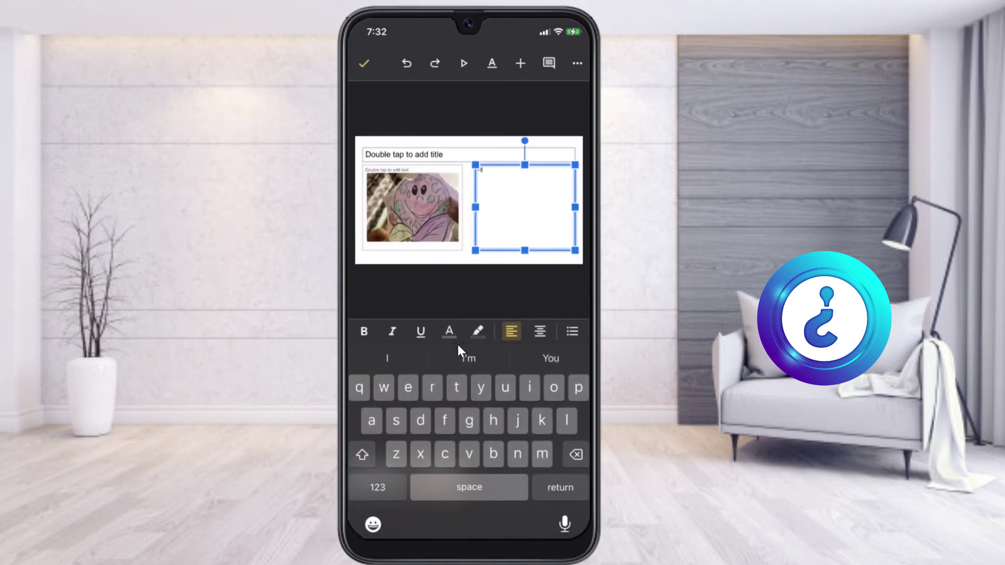
type("Hhgshgsghd")
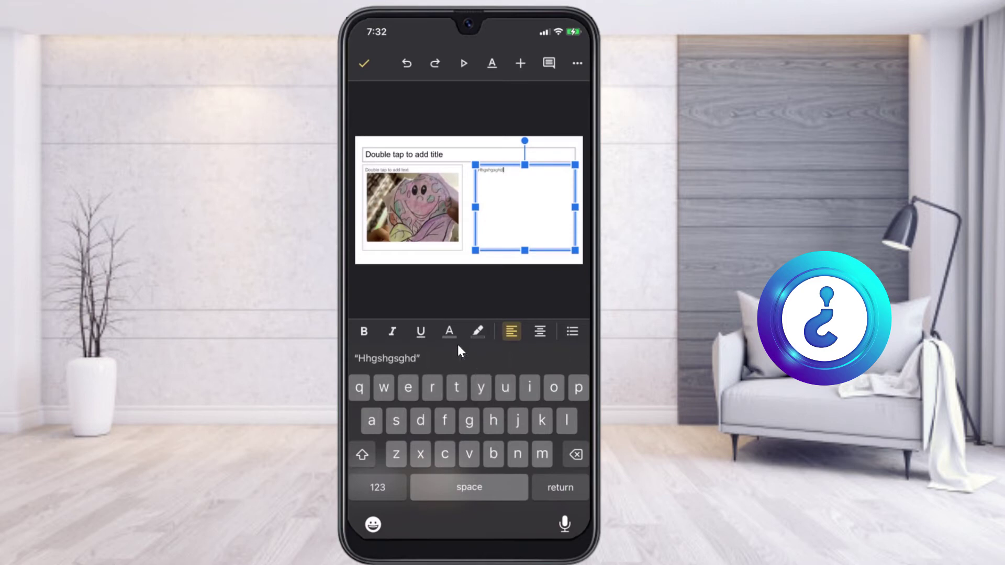
left_click(449, 330)
left_click(423, 333)
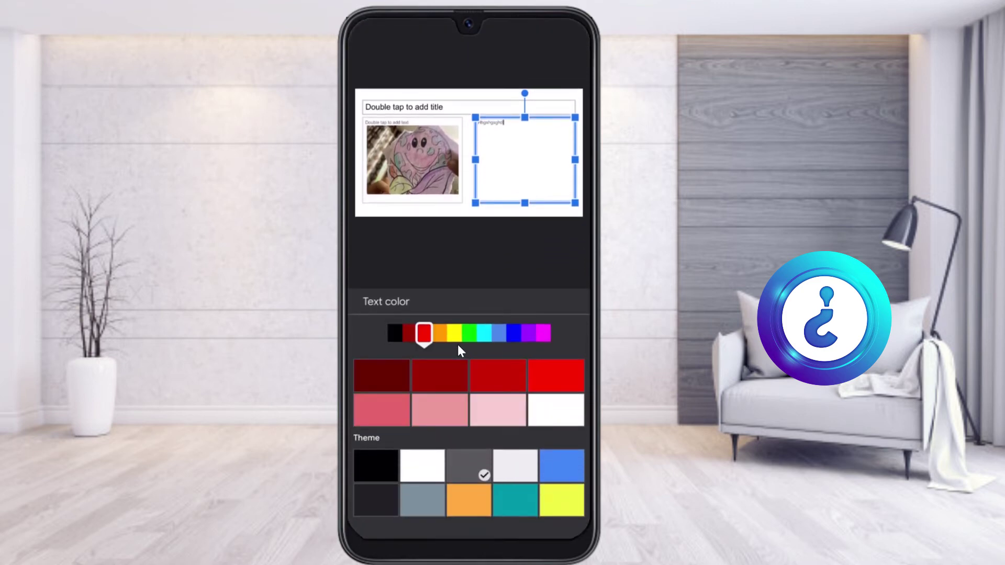
type("fgghhhhsh")
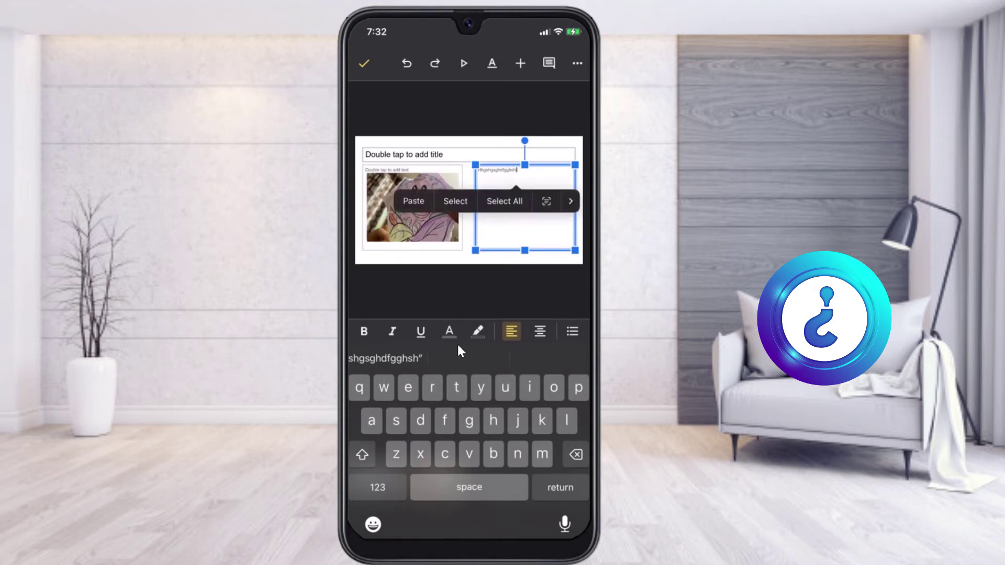
Change the color of all the text in the second slide's right column to red and leave text editing
key("ctrl+a")
left_click(450, 332)
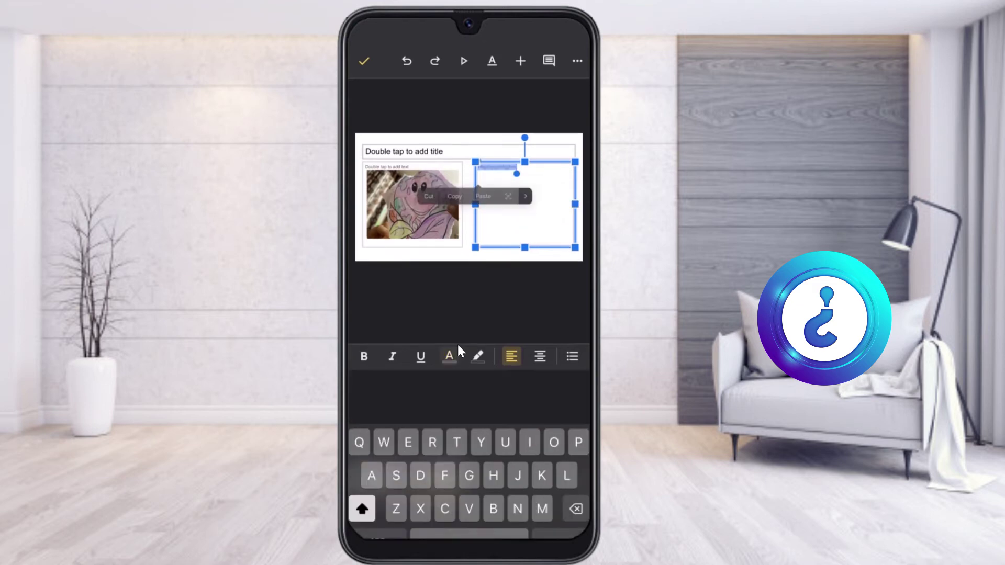
left_click(457, 344)
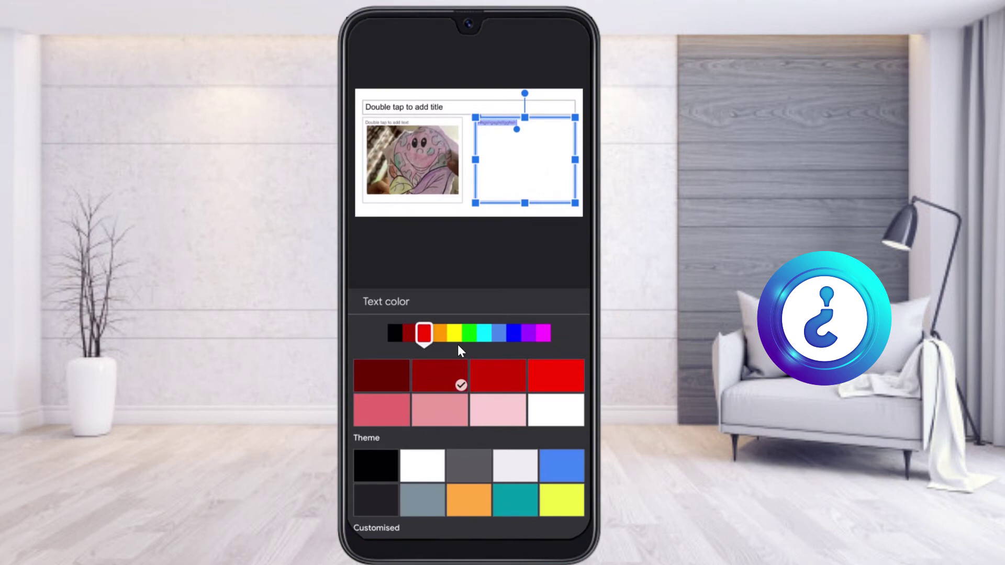
key("Escape")
key("Escape")
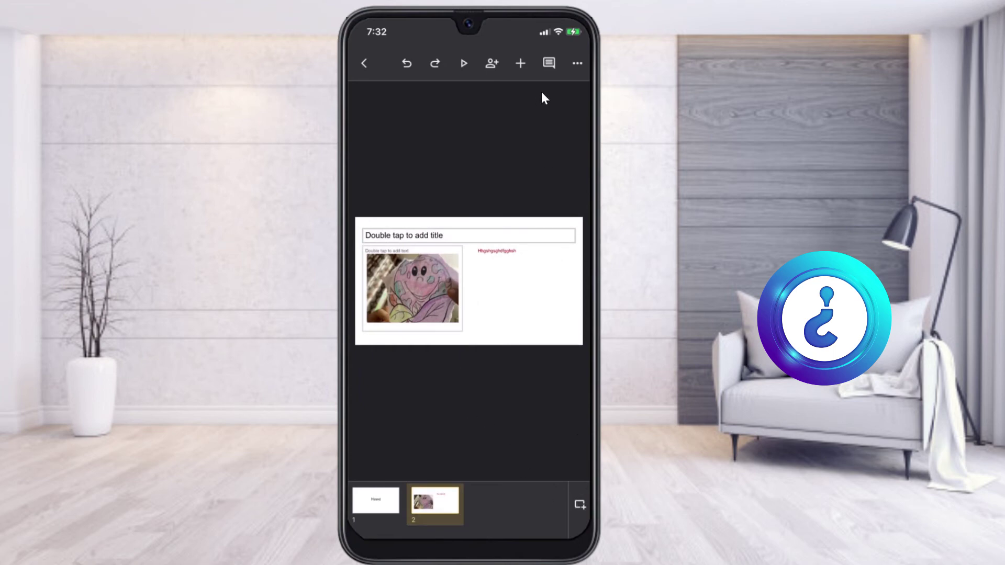
Add a third slide with a caption layout and insert a table with 3 columns and 3 rows on it
left_click(578, 507)
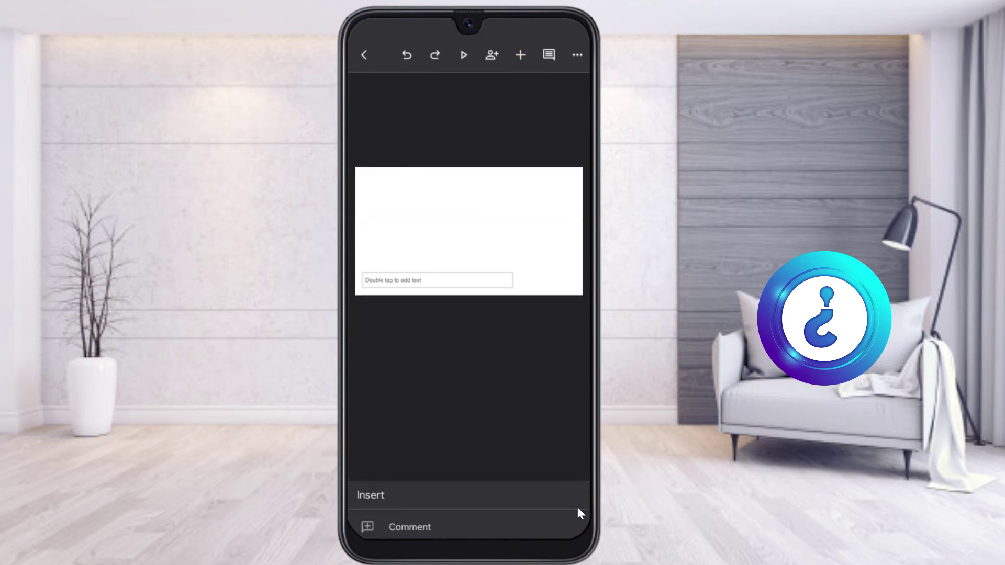
scroll(576, 507, "down", 2)
scroll(577, 507, "up", 2)
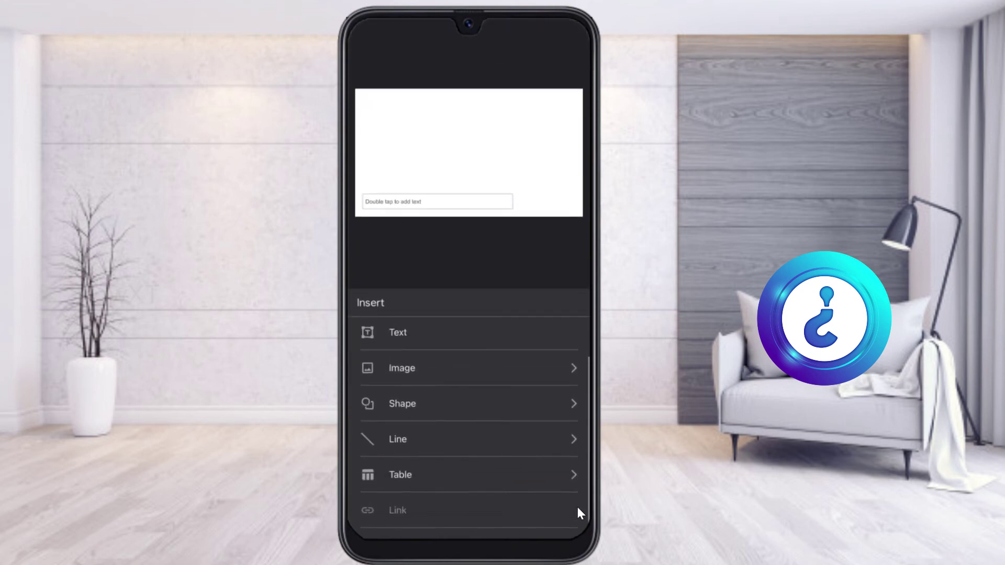
scroll(577, 507, "down", 2)
left_click(577, 507)
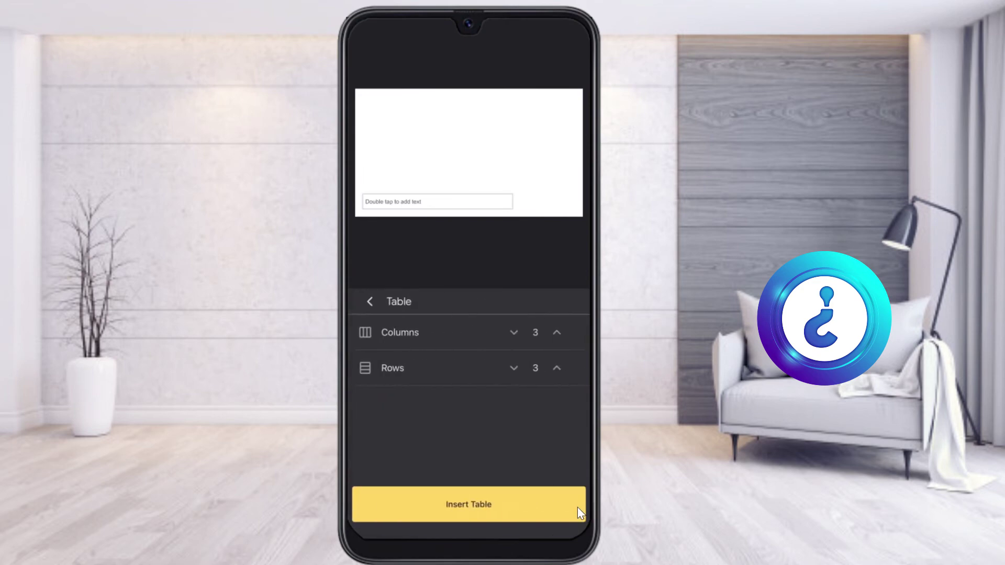
left_click(576, 507)
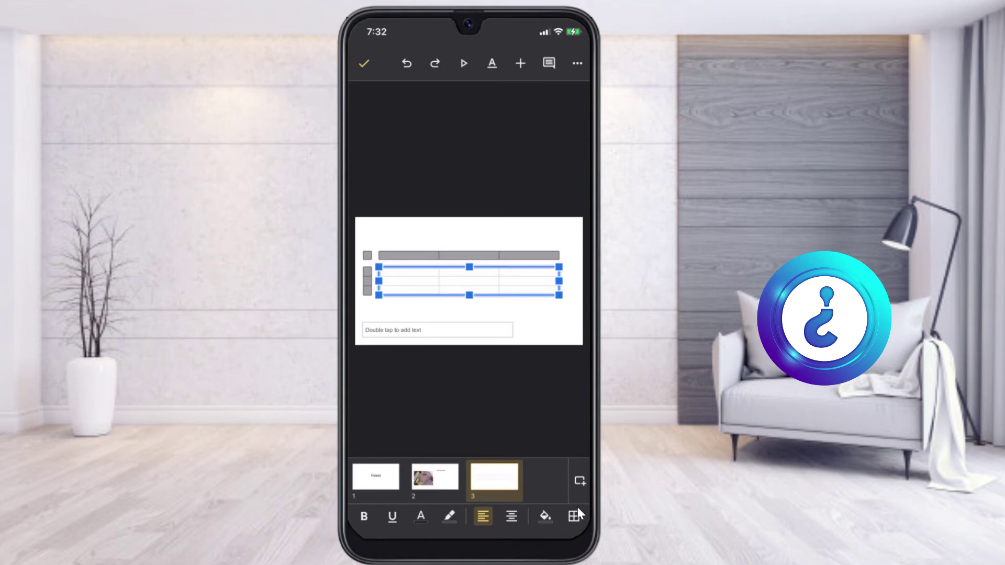
Finish editing the presentation and return to the list of presentations
left_click(579, 506)
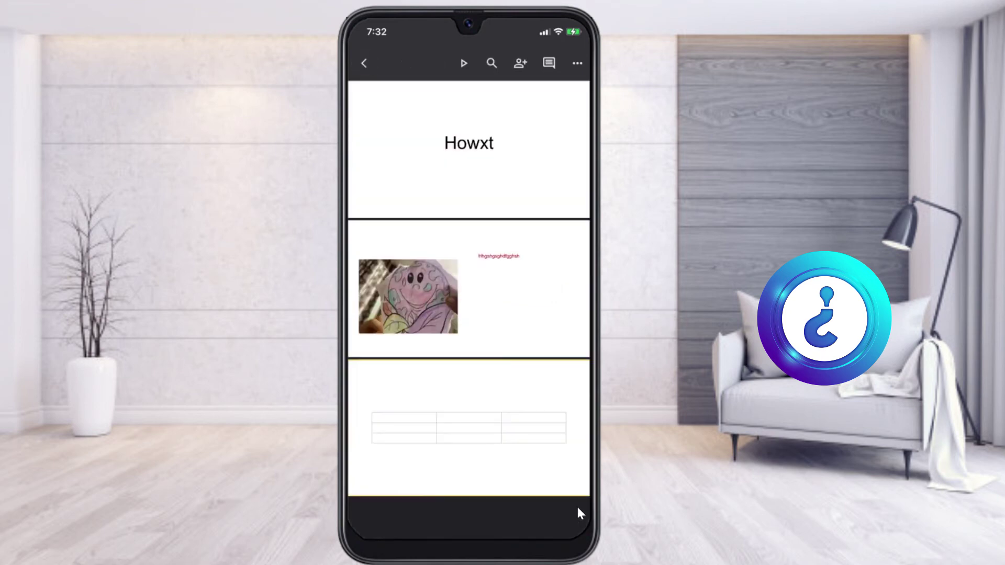
right_click(577, 509)
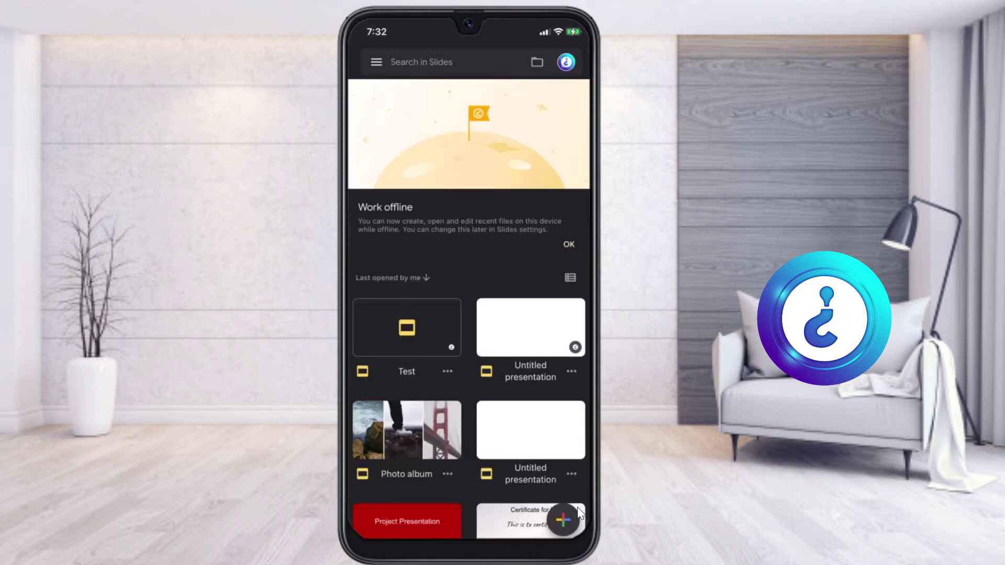
Create a new presentation from the Prototyping presentation template in the Work category
left_click(577, 513)
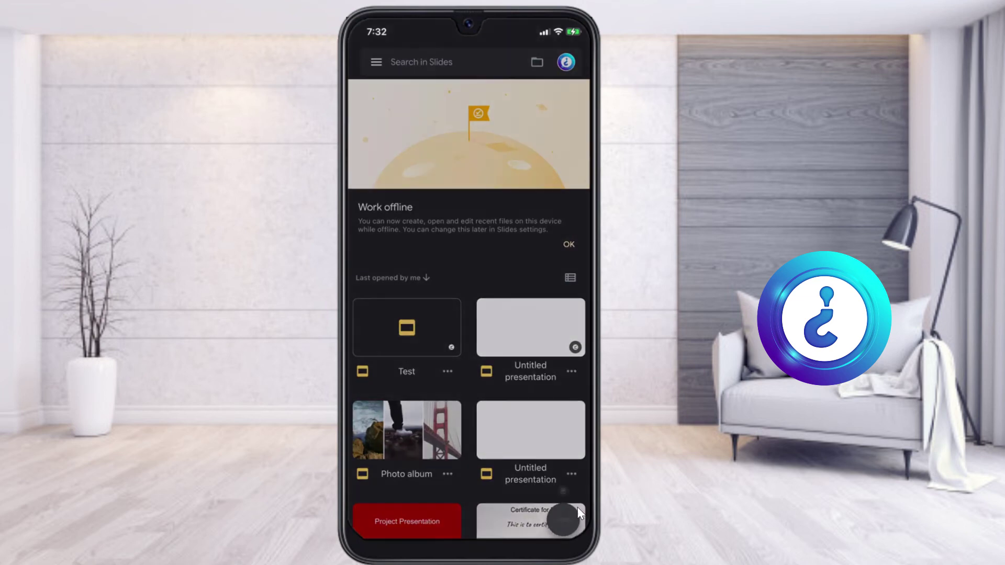
left_click(567, 488)
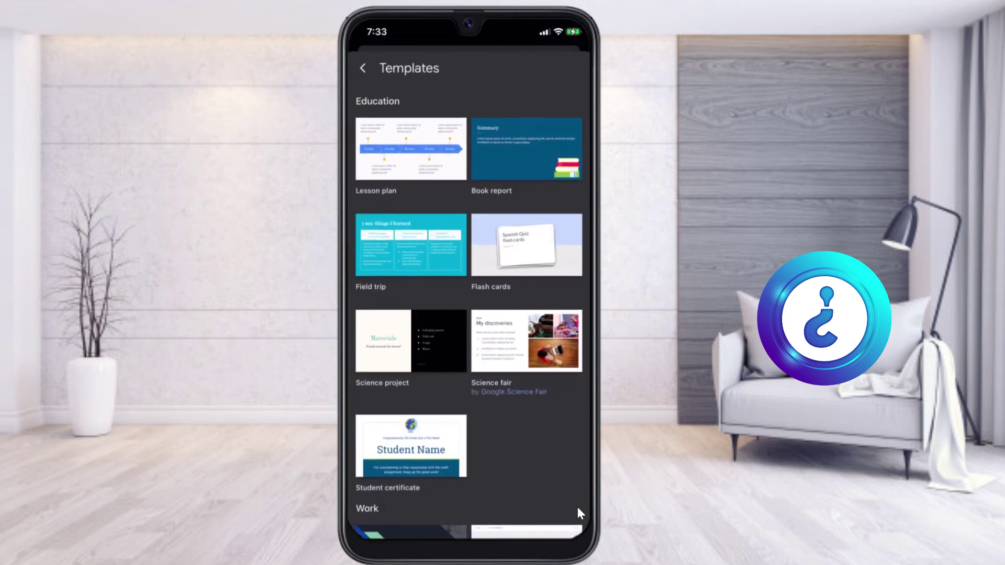
scroll(577, 508, "down", 2)
scroll(577, 509, "down", 2)
left_click(576, 507)
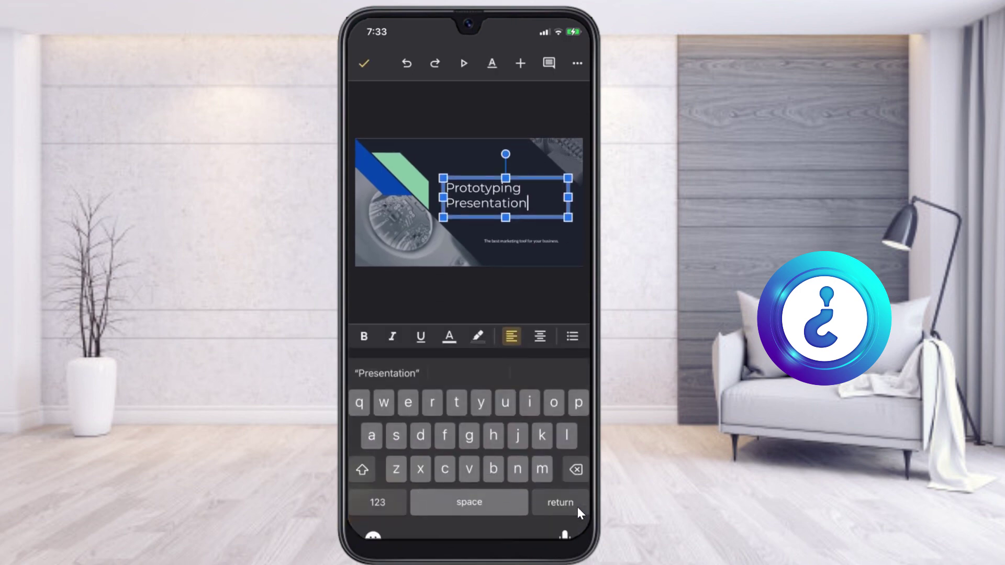
Replace the title "Prototyping Presentation" on the first slide with "Howxt" and leave text editing
key("BackSpace")
key("BackSpace")
key("BackSpace")
key("BackSpace")
key("BackSpace")
key("BackSpace")
key("BackSpace")
key("BackSpace")
key("BackSpace")
key("BackSpace")
key("BackSpace")
key("BackSpace")
key("BackSpace")
key("BackSpace")
key("BackSpace")
key("BackSpace")
key("BackSpace")
key("BackSpace")
key("BackSpace")
key("BackSpace")
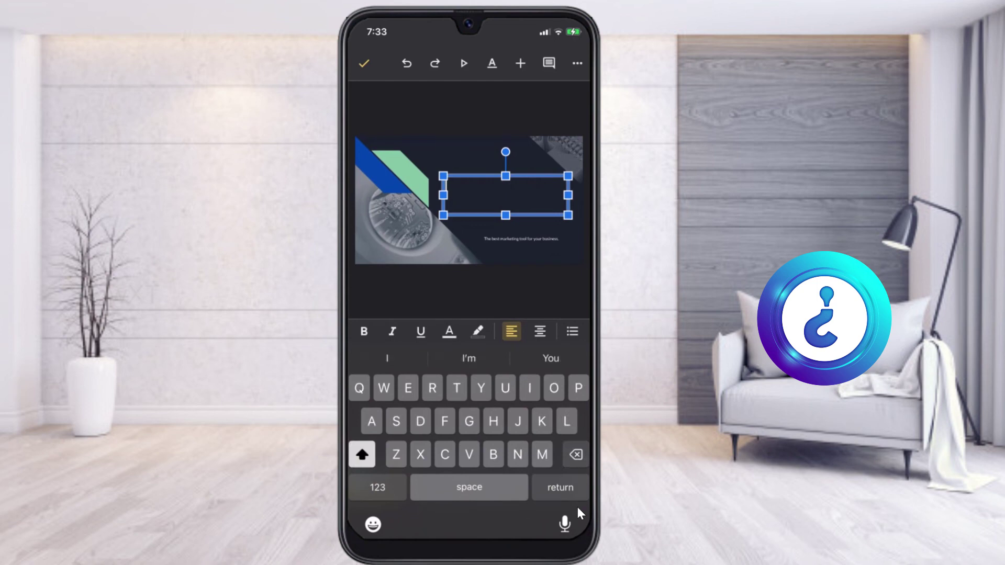
type("Howxt")
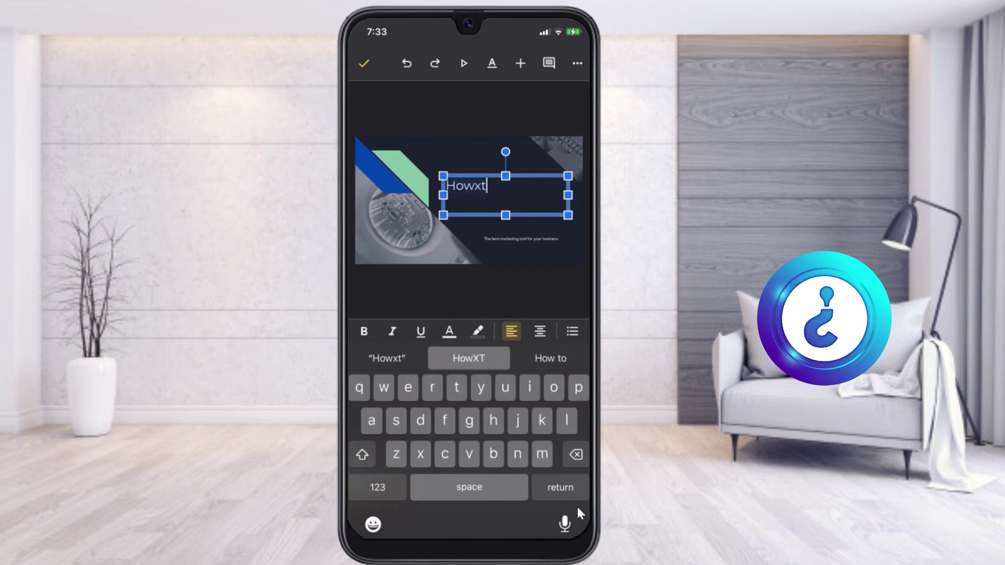
key("Escape")
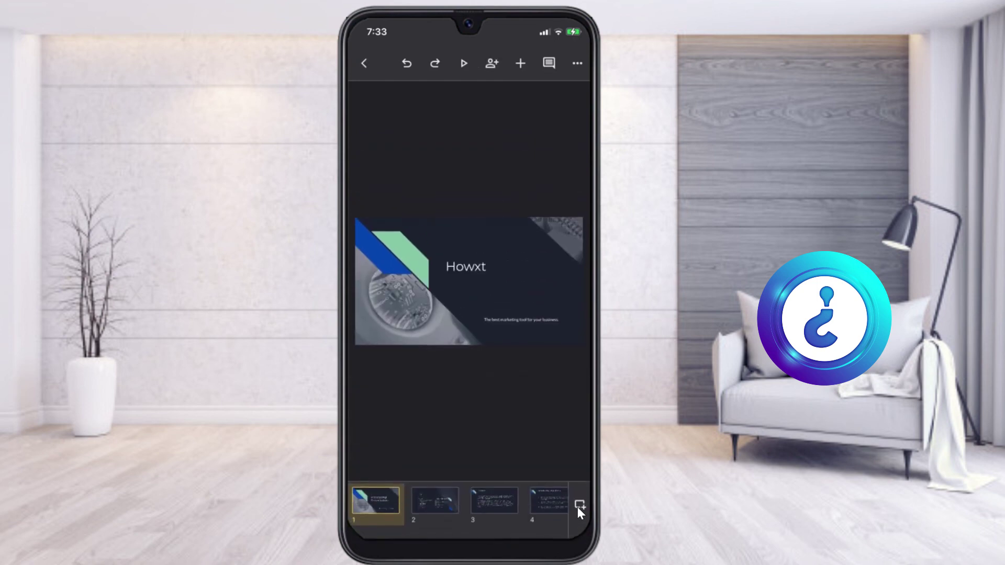
Look through the template's other slides, finish editing the presentation and exit to the phone's home screen
key("Page_Down")
scroll(577, 507, "right", 7)
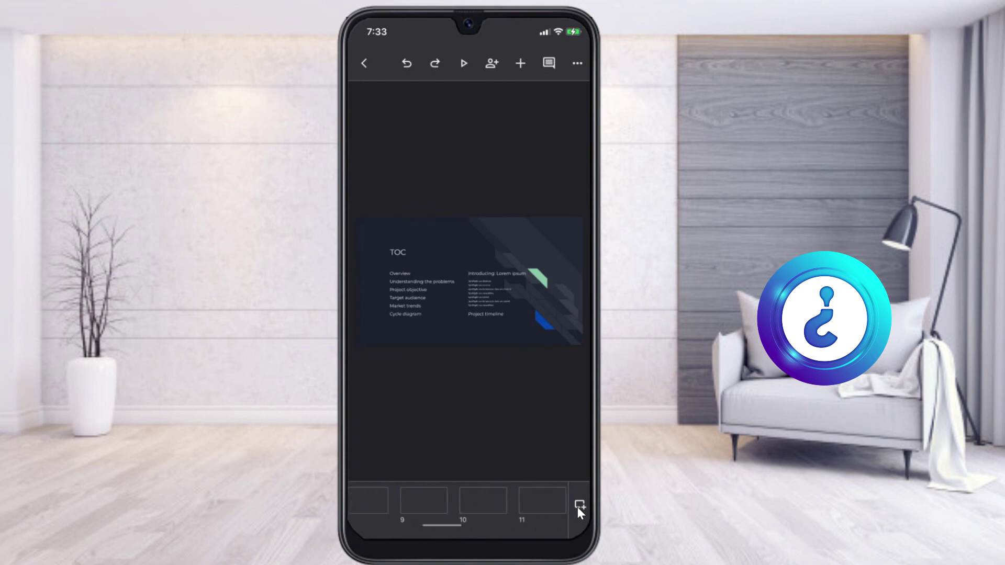
left_click(578, 506)
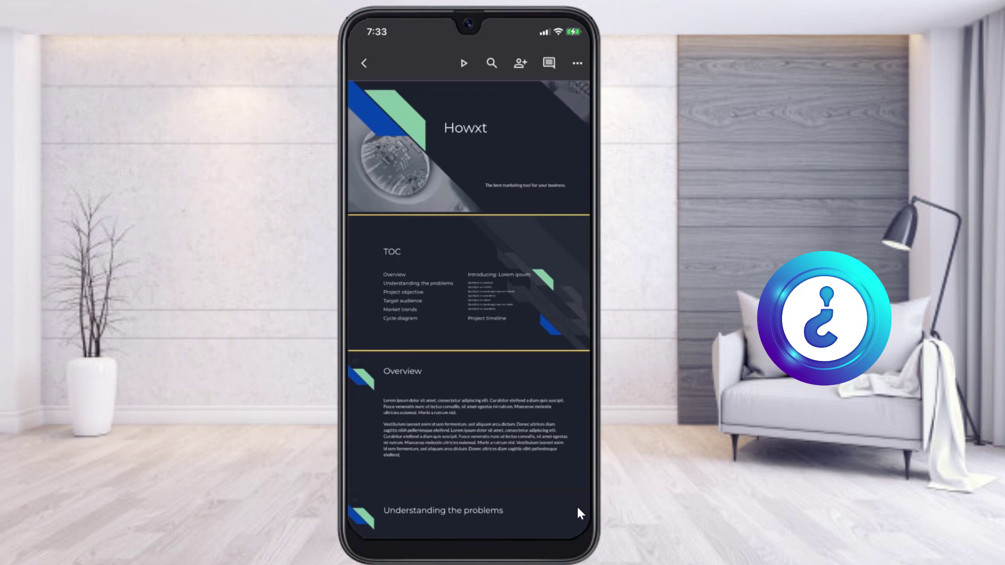
key("Escape")
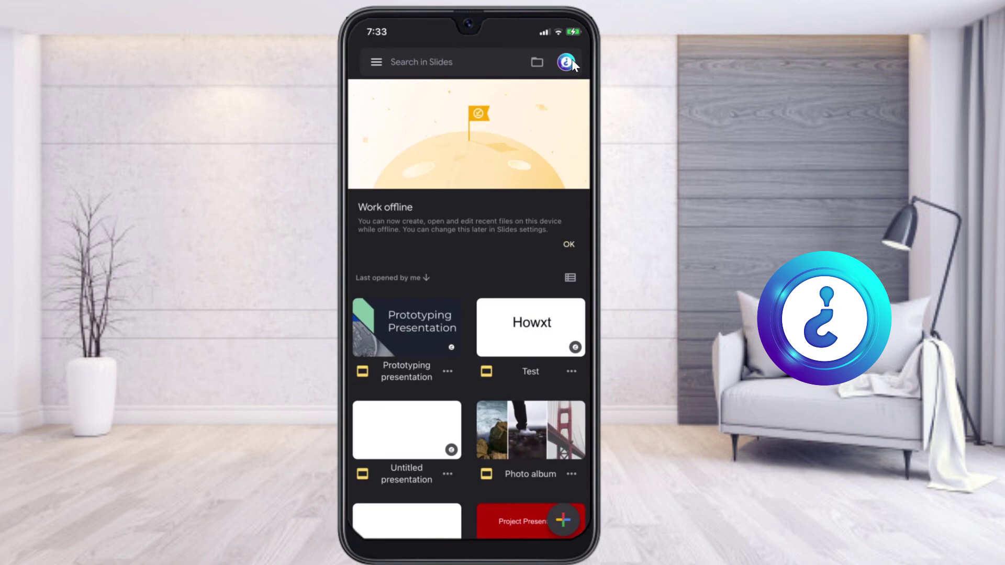
key("Escape")
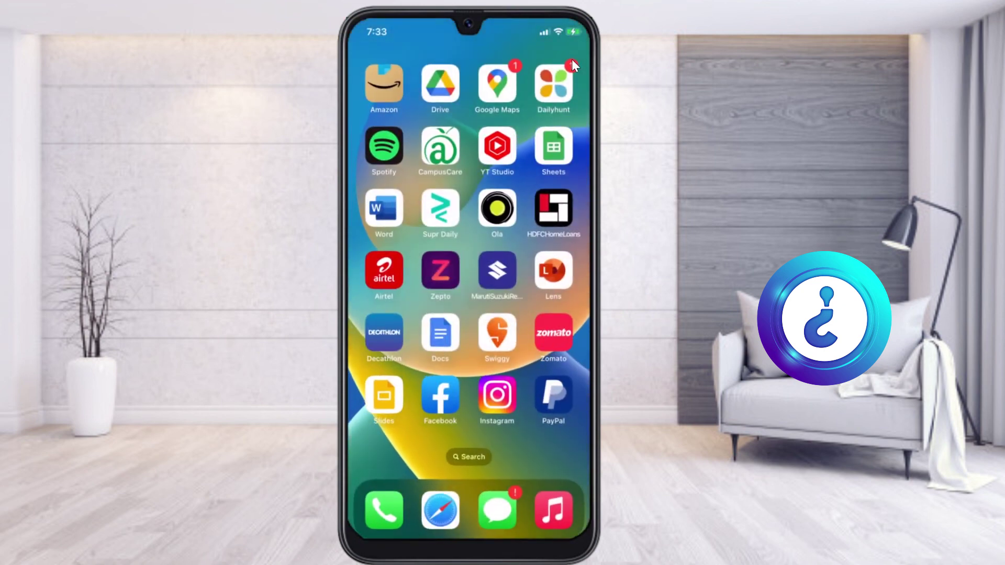